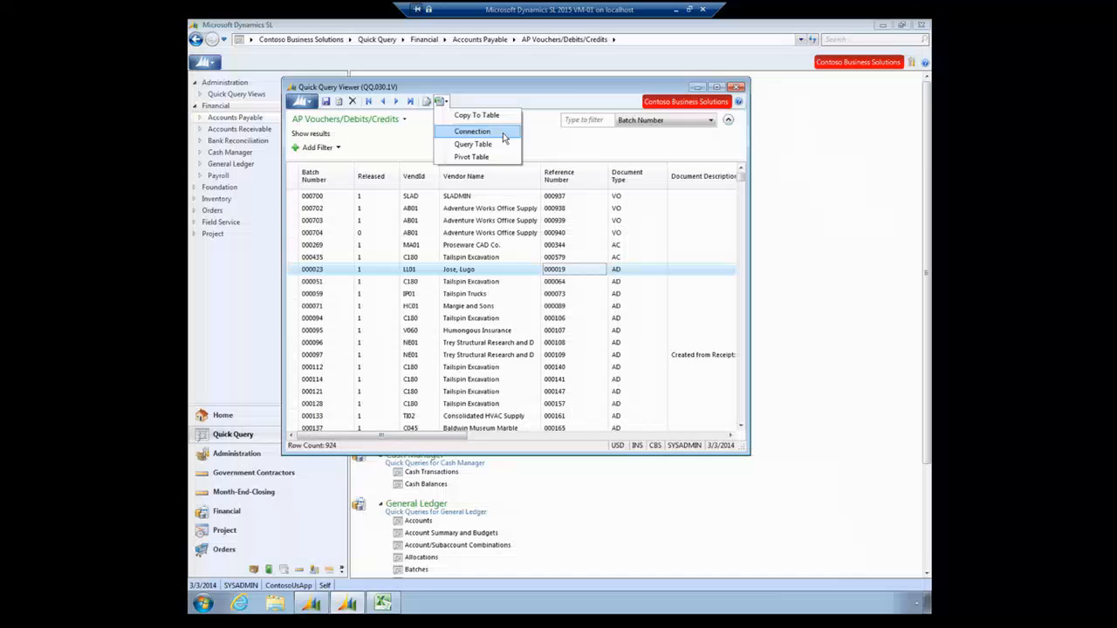
click(491, 147)
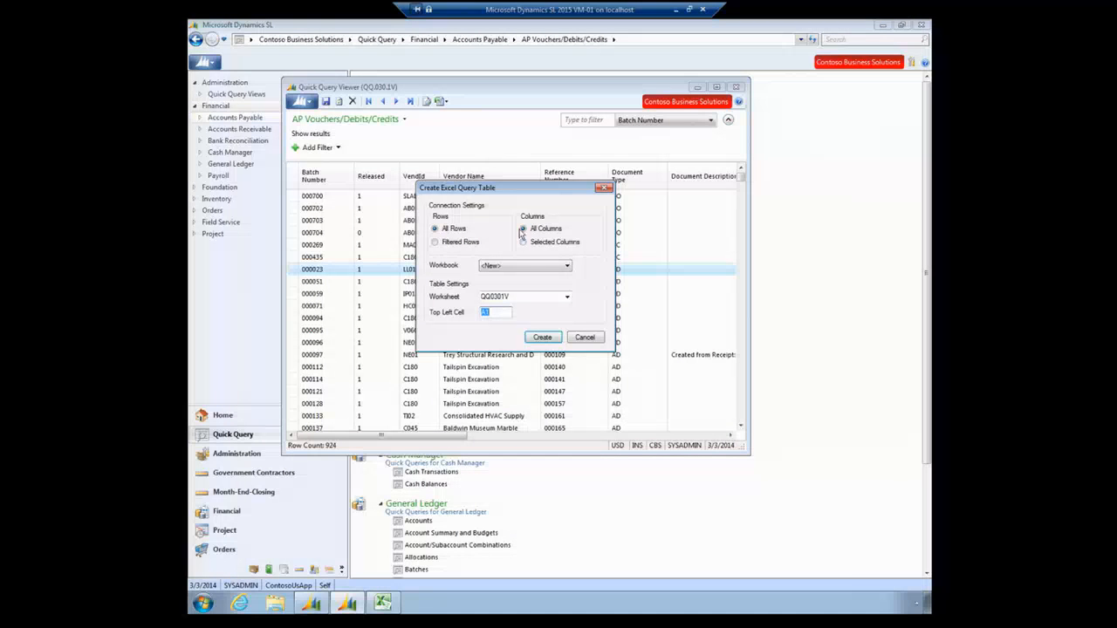
click(578, 339)
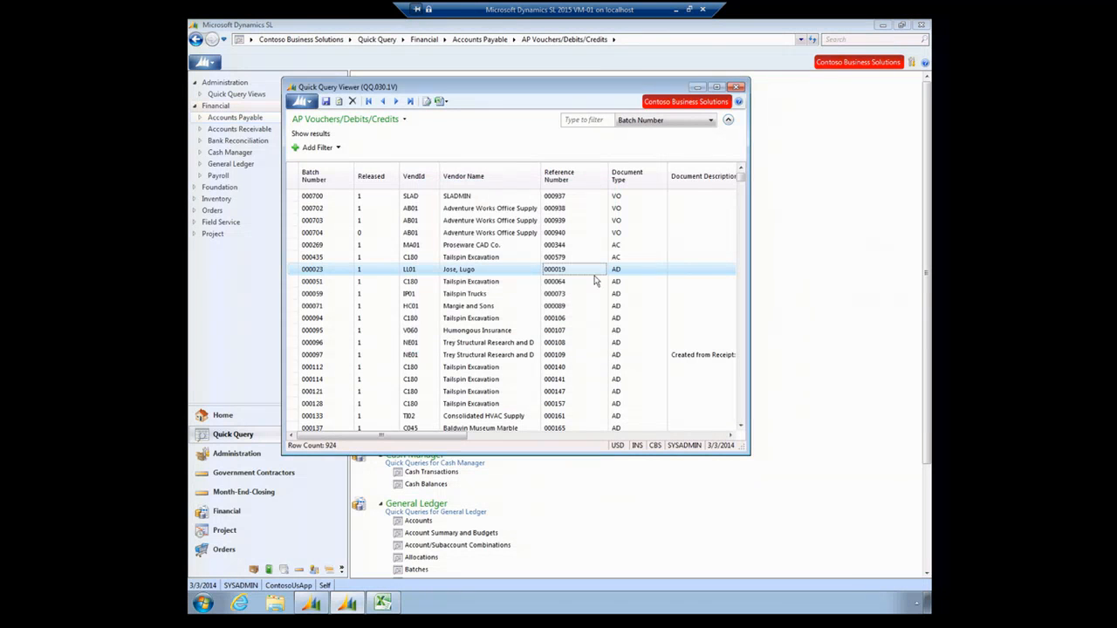
click(728, 122)
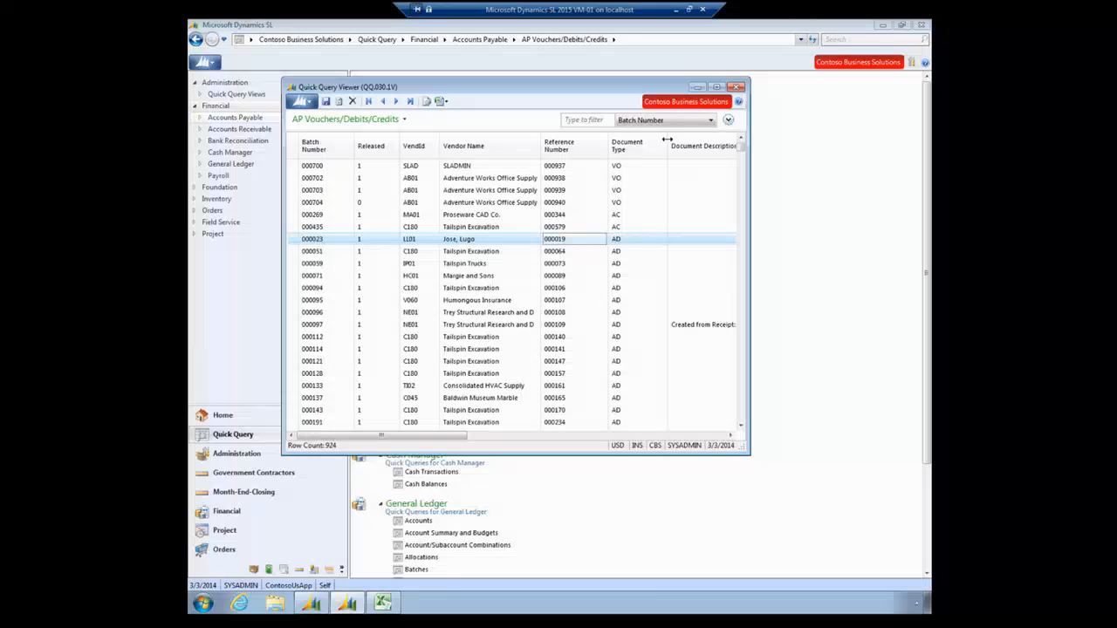
click(729, 122)
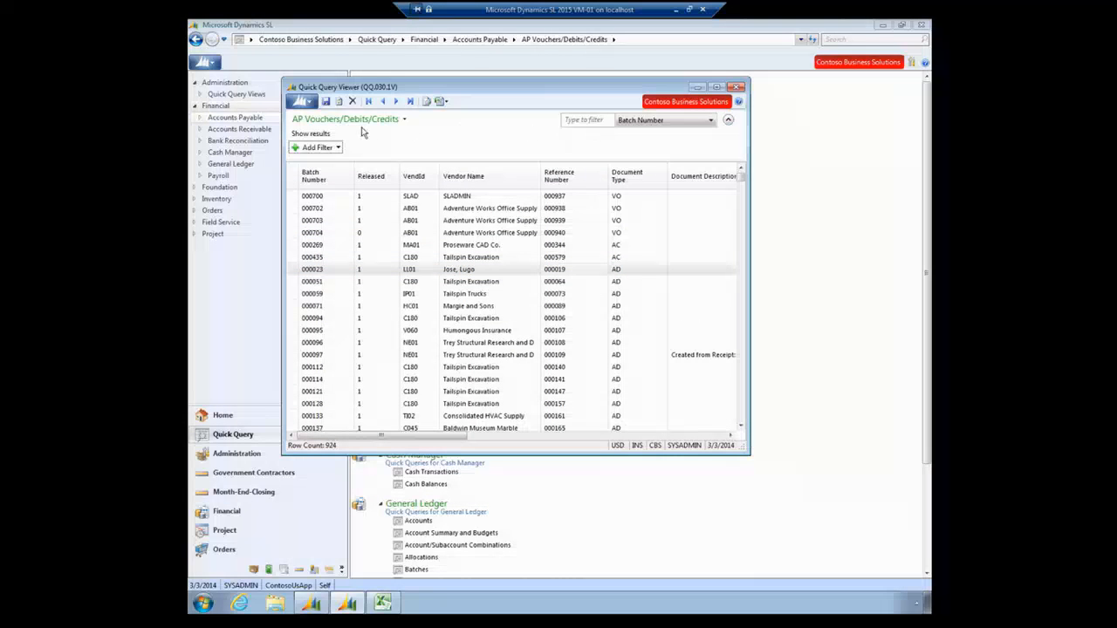
Add a filter to the AP Vouchers/Debits/Credits query so that Released equals 1
click(330, 148)
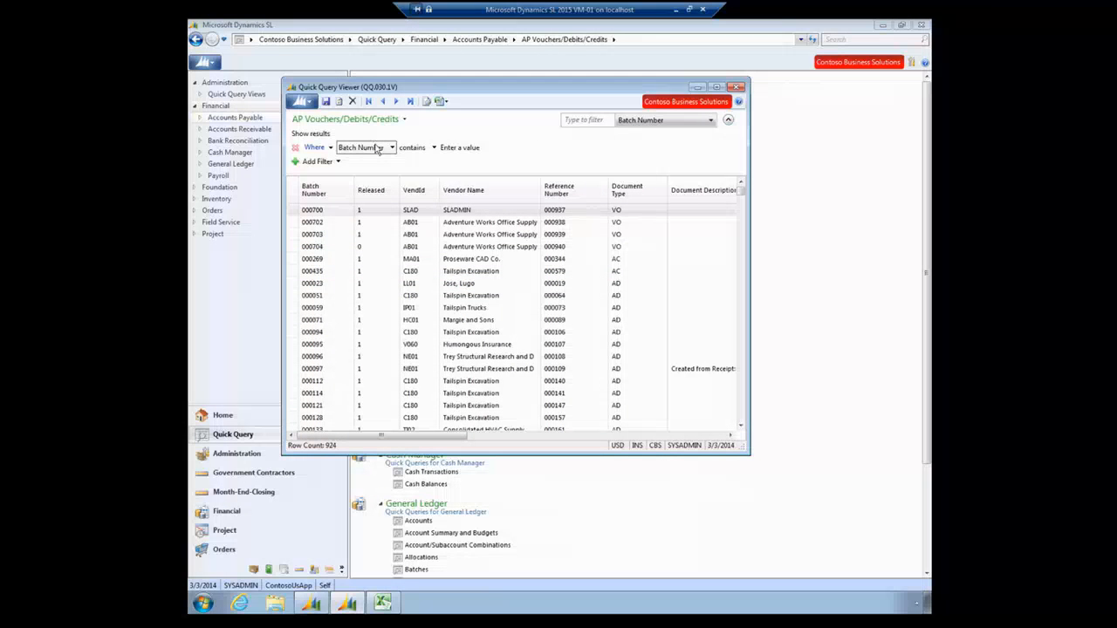
click(377, 149)
click(383, 177)
click(423, 148)
text(1)
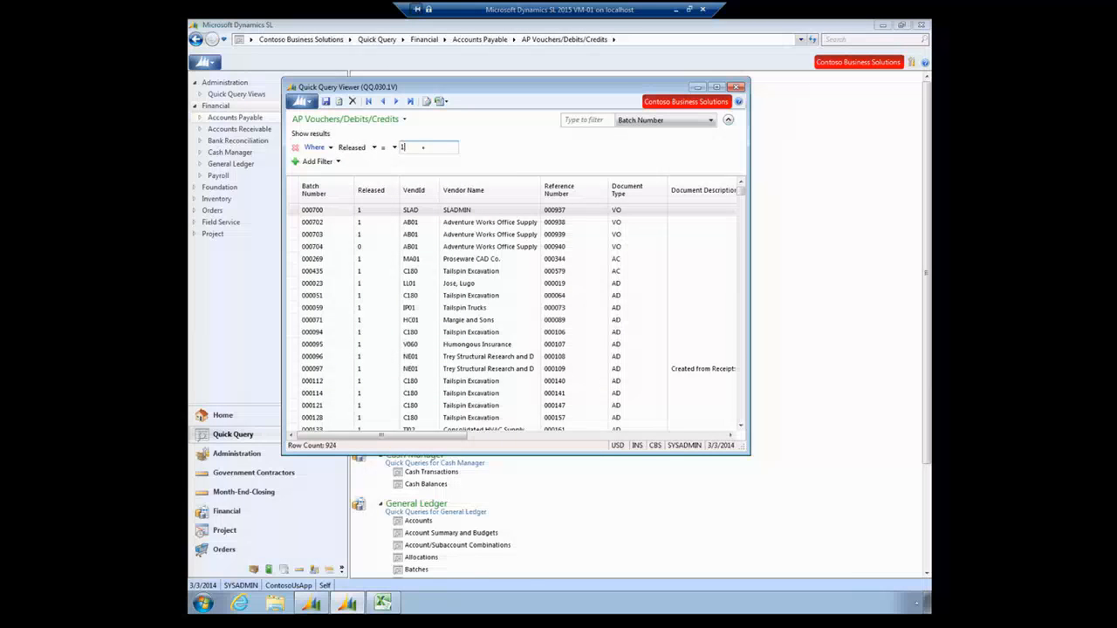
key(Return)
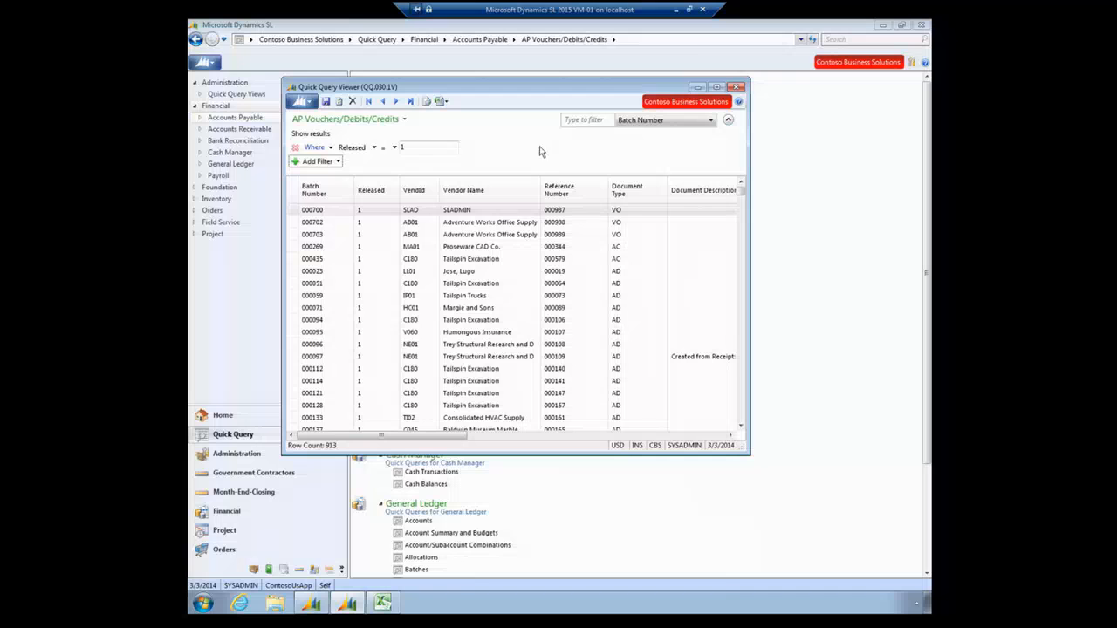
click(444, 103)
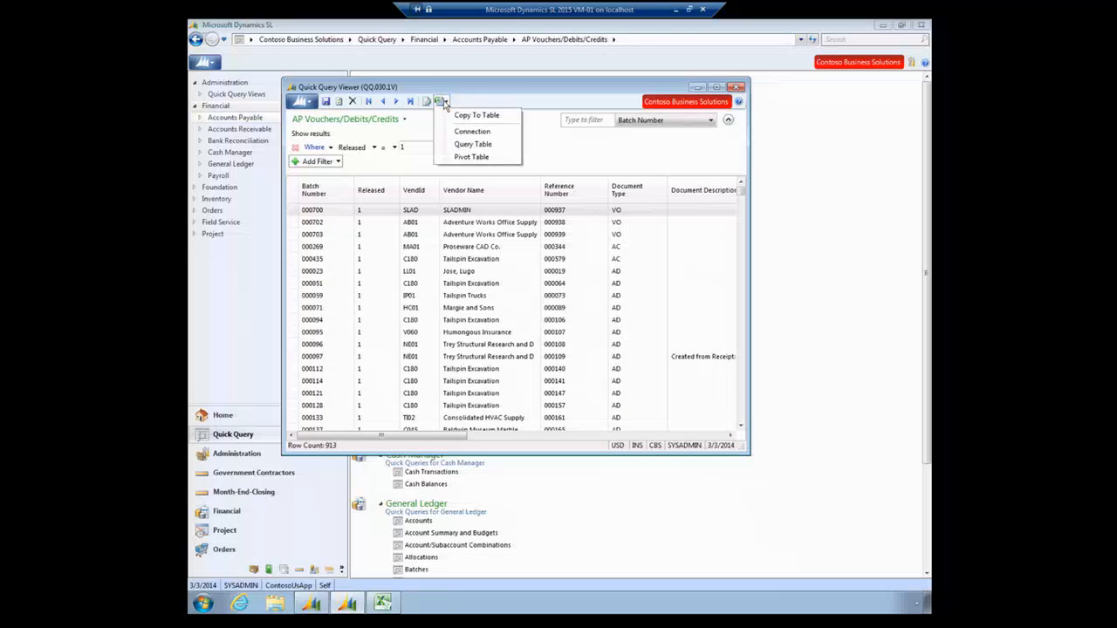
click(467, 144)
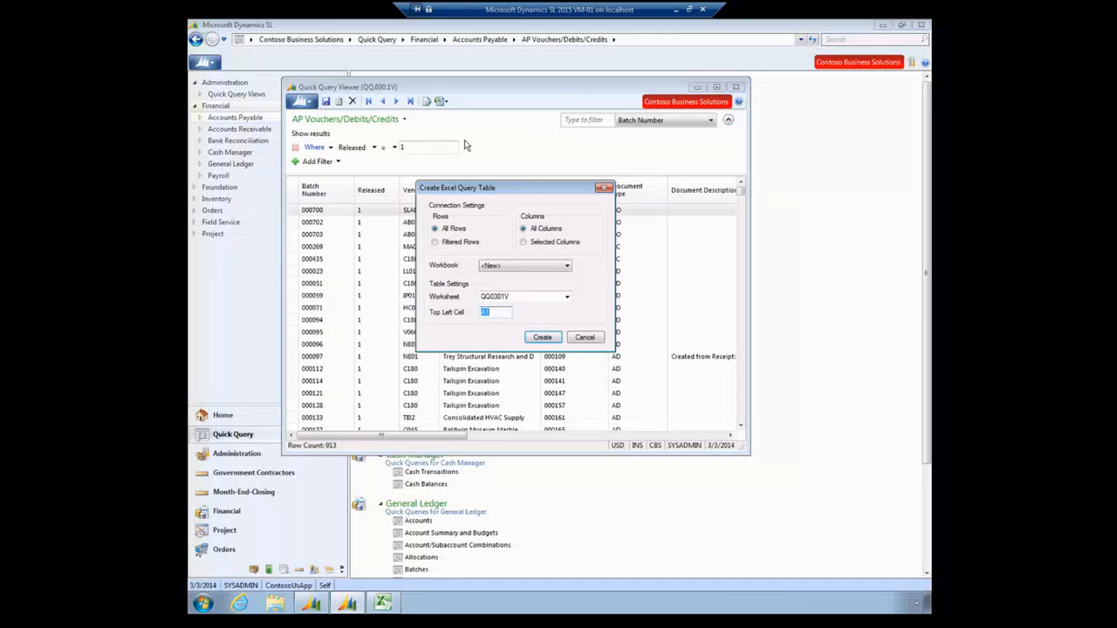
click(578, 339)
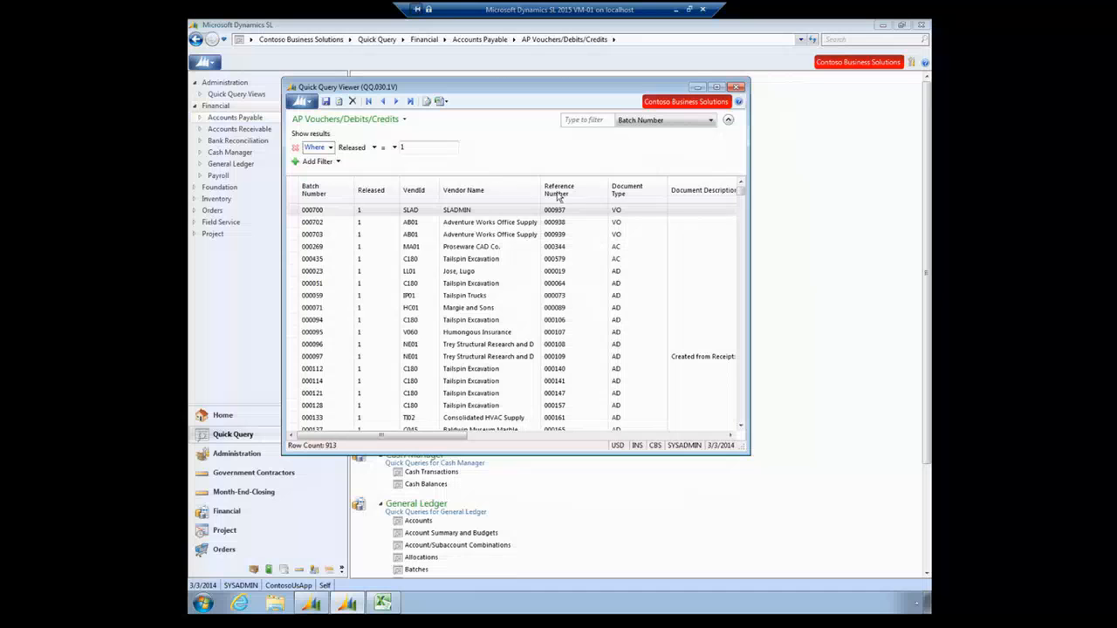
Remove the Document Type column from the query results and review the lists of available and selected columns without changing them
right_click(638, 197)
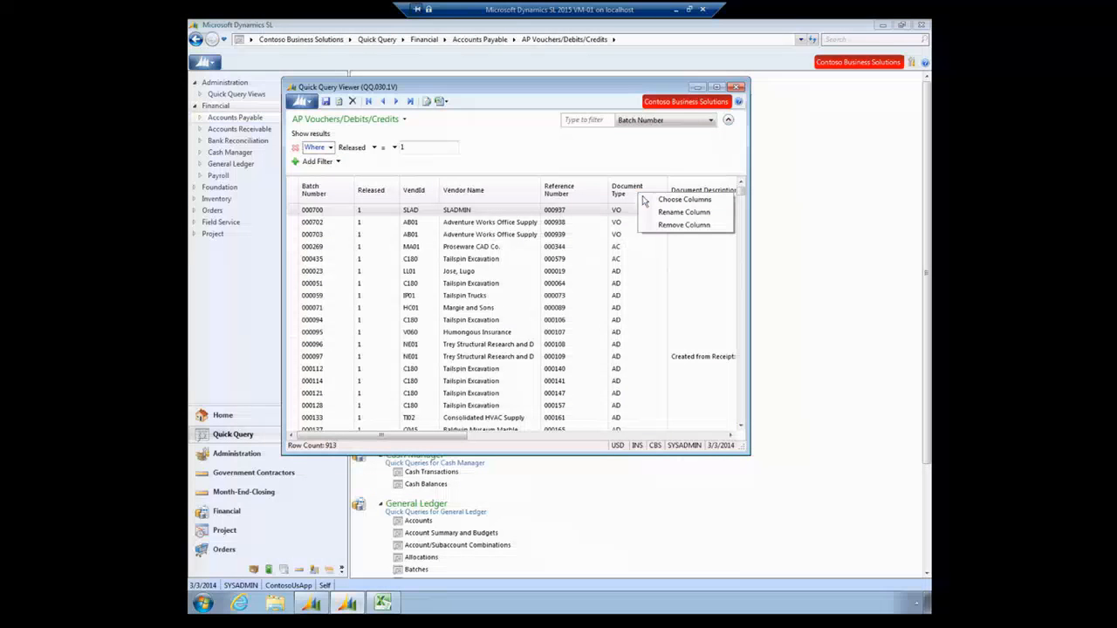
click(667, 227)
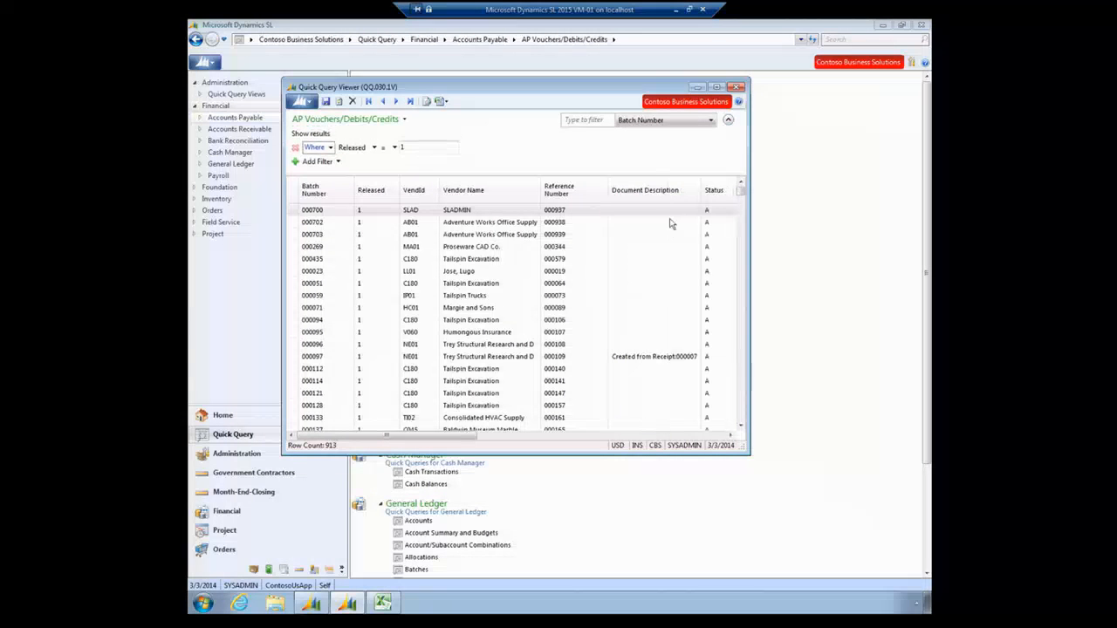
right_click(654, 208)
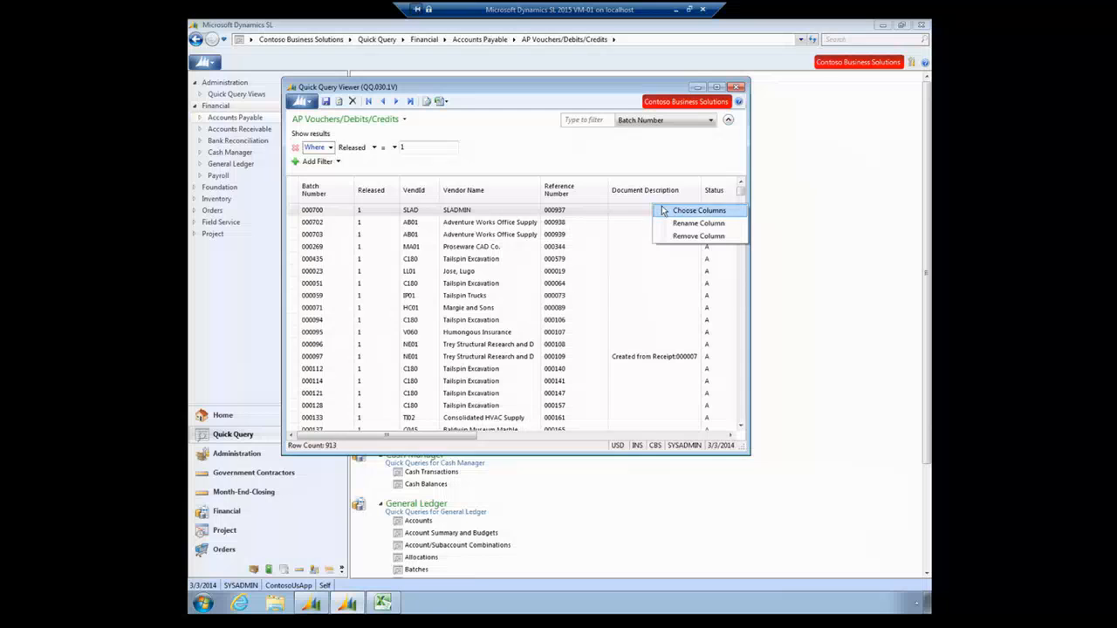
click(661, 210)
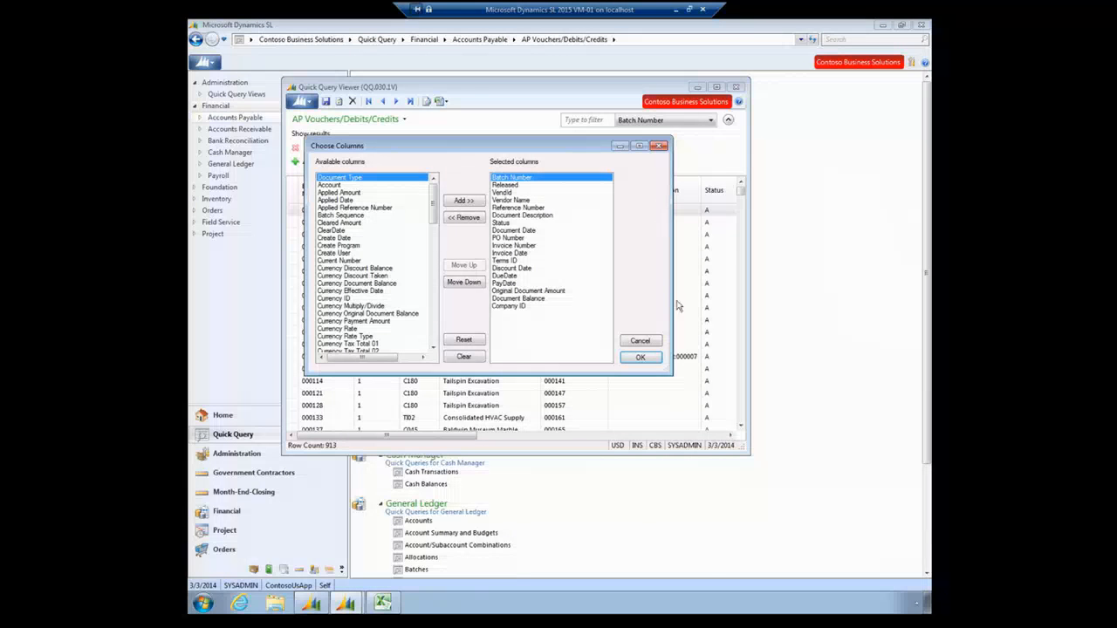
click(629, 341)
Create an Excel query table with all rows and all columns in a new workbook, starting at A1 of worksheet QQ0301V, and switch to Book2 in Excel
click(442, 101)
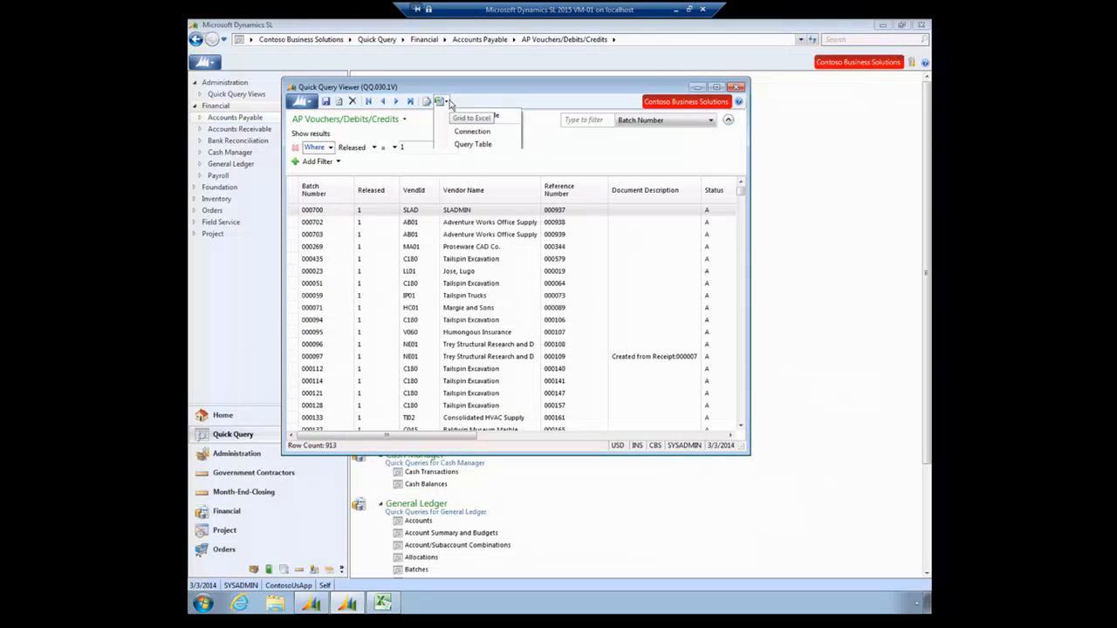
click(472, 144)
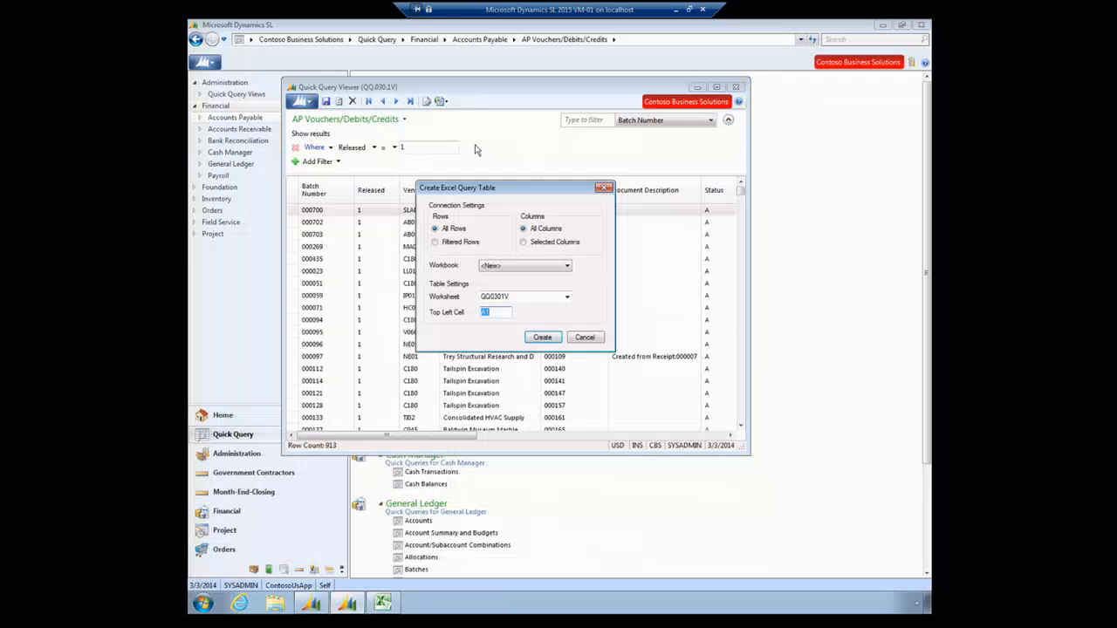
click(541, 338)
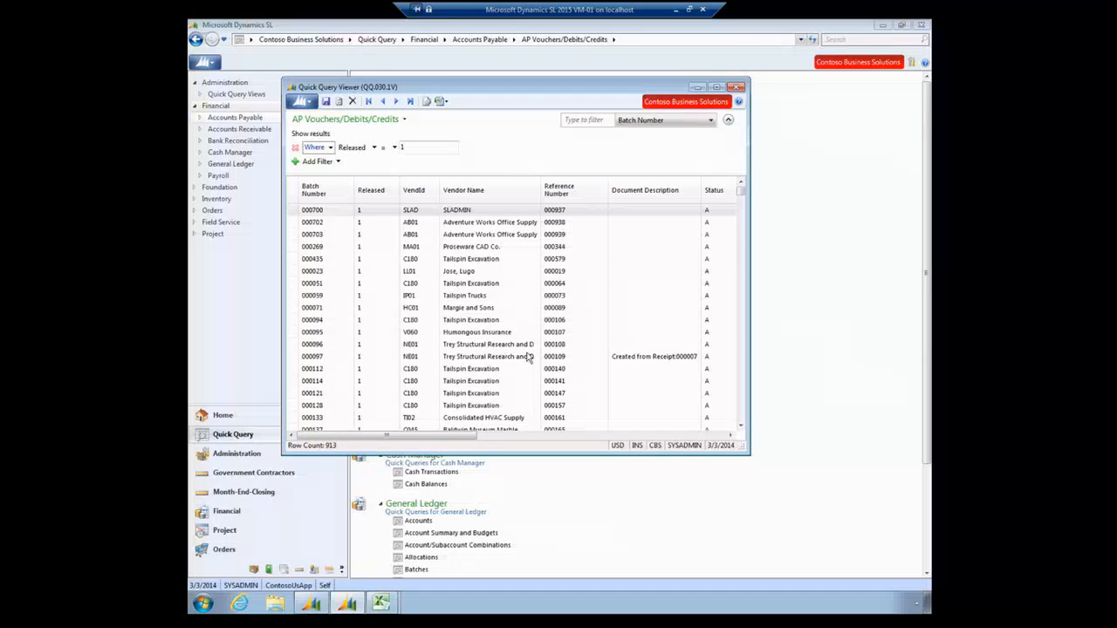
click(384, 604)
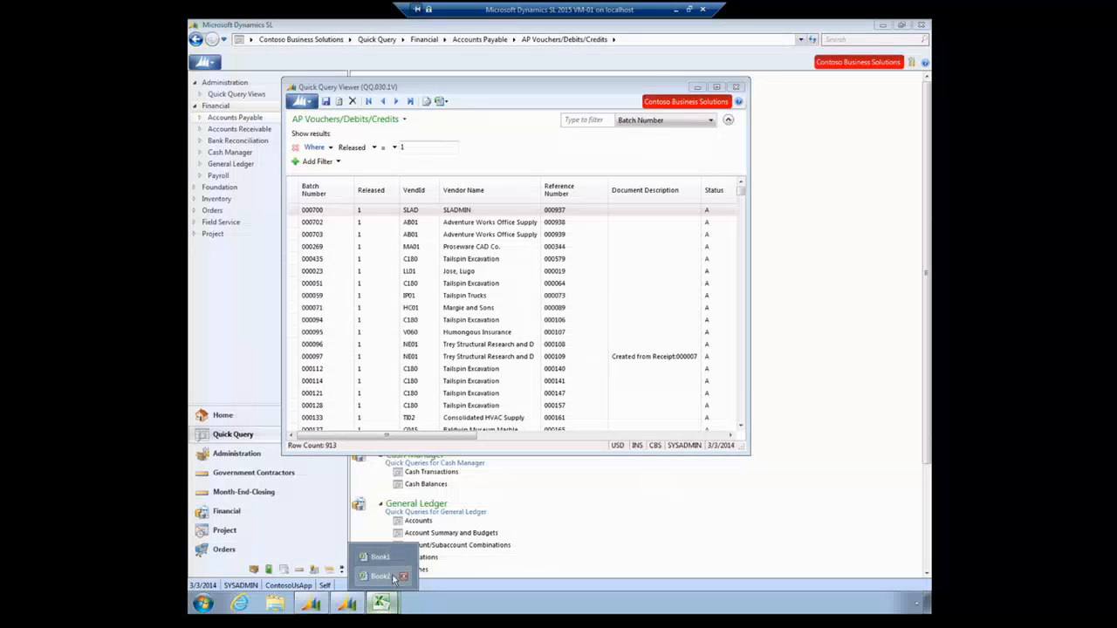
click(392, 576)
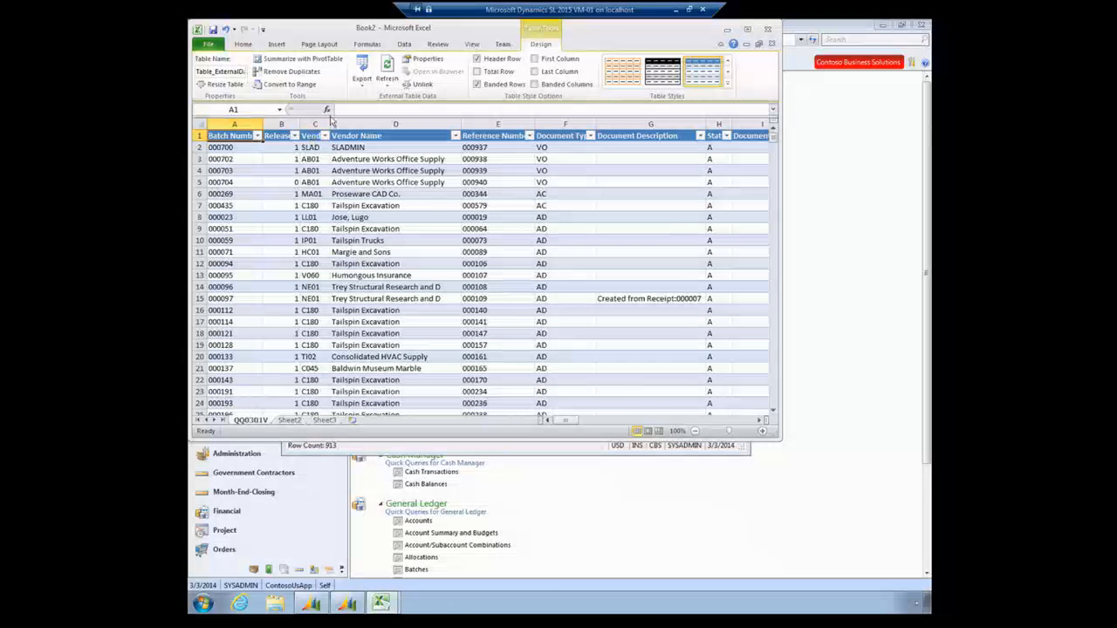
Filter the Batch Number column of the Excel table to batches 000006, 000010 and 000014
click(260, 140)
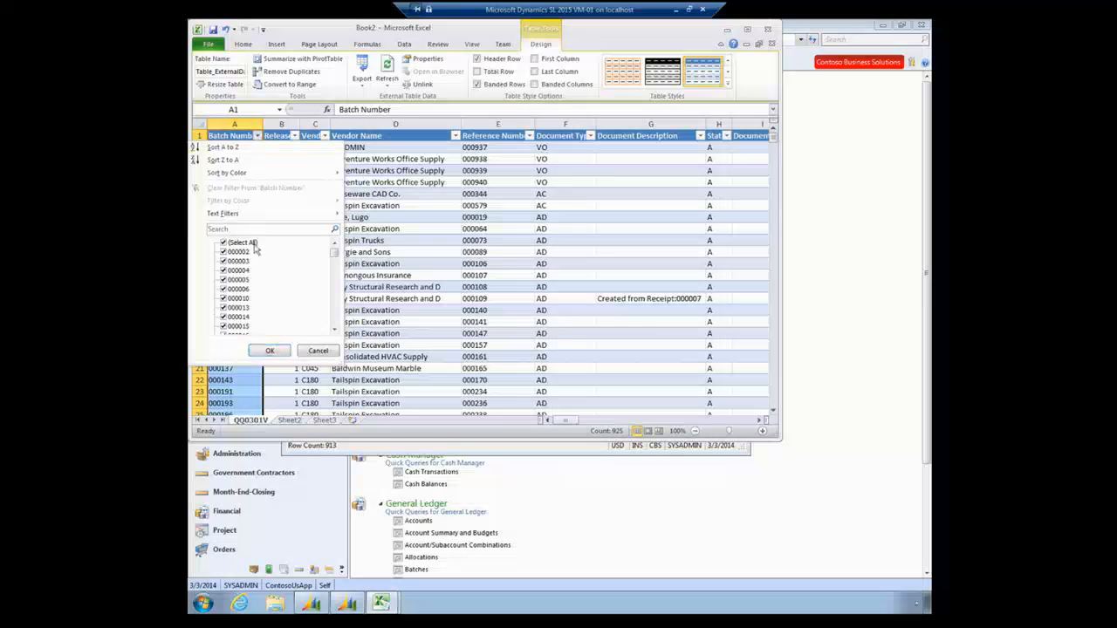
click(238, 242)
click(237, 289)
click(237, 299)
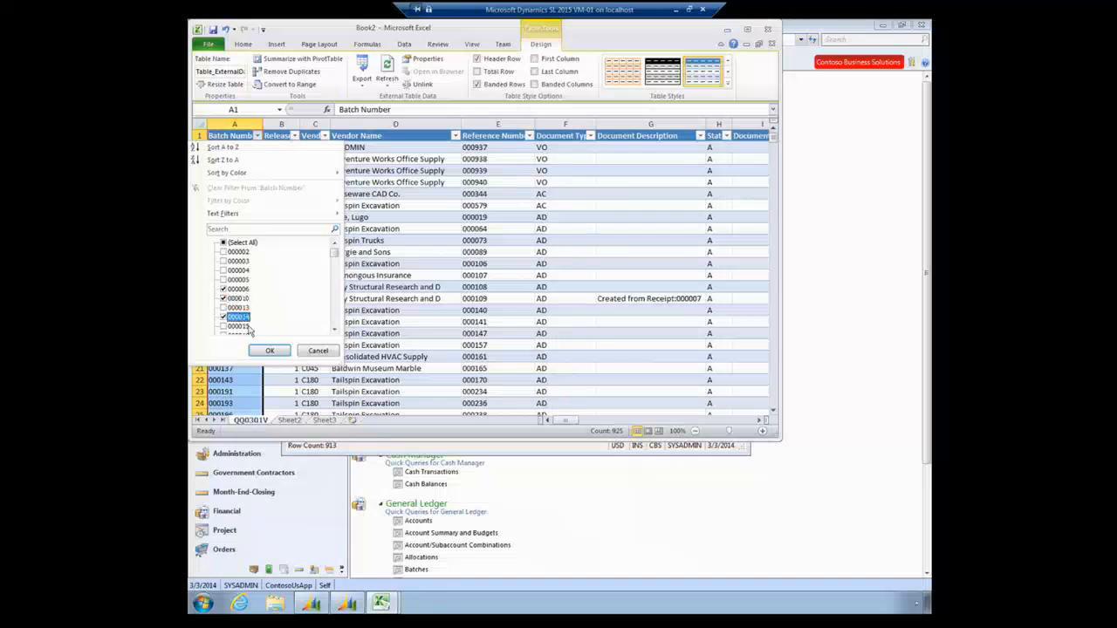
click(272, 351)
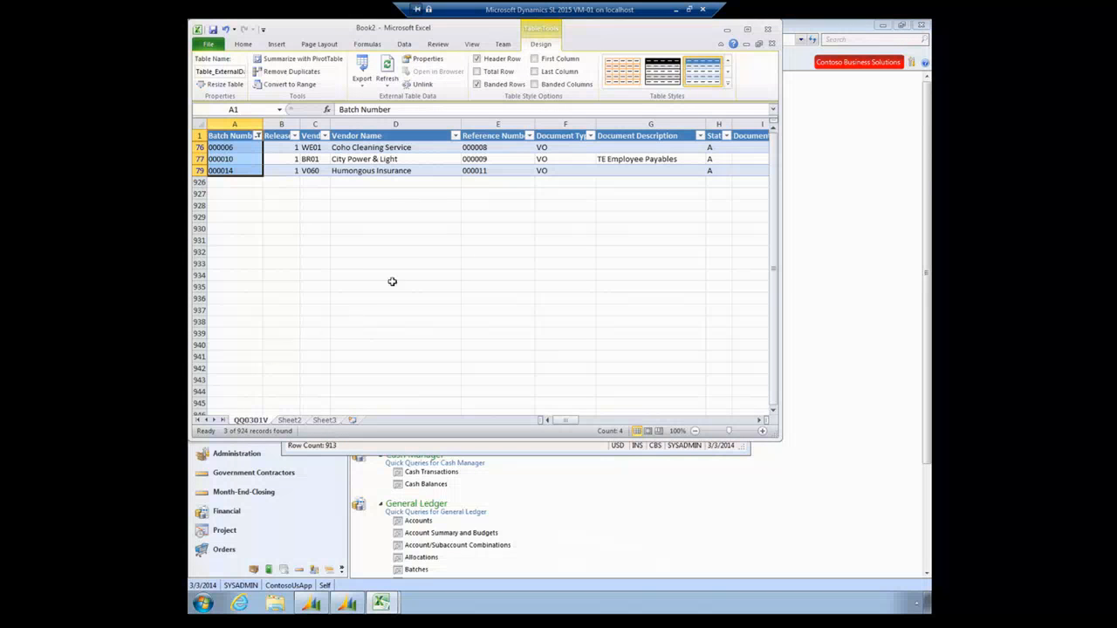
Review the usage and definition properties of the QQ_apdoc_reg workbook connection and refresh all of the workbook's data
click(404, 45)
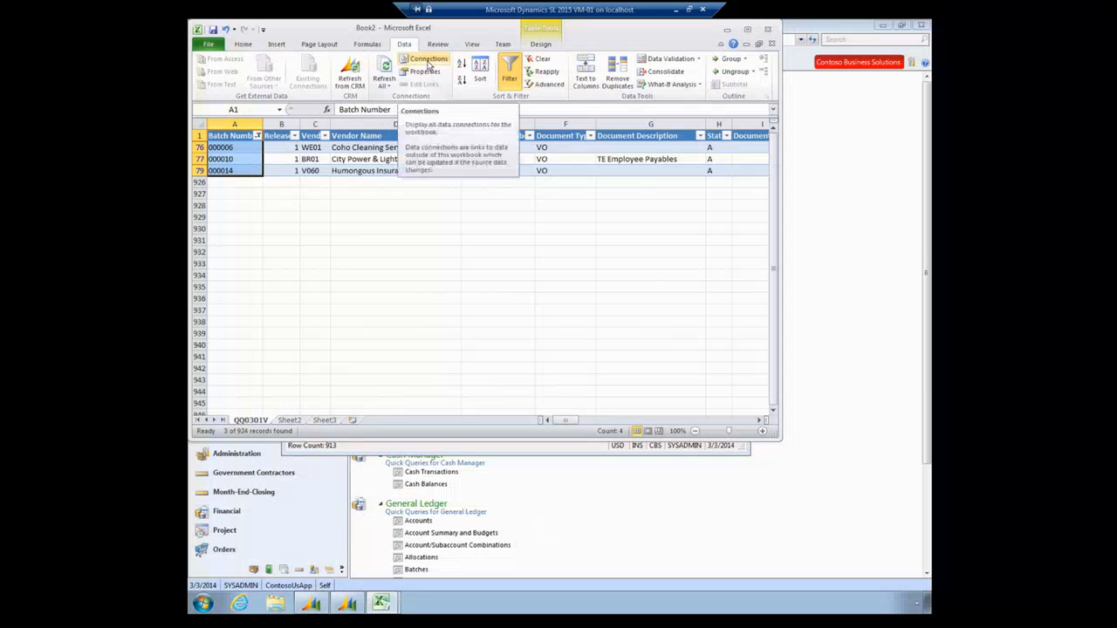
click(428, 59)
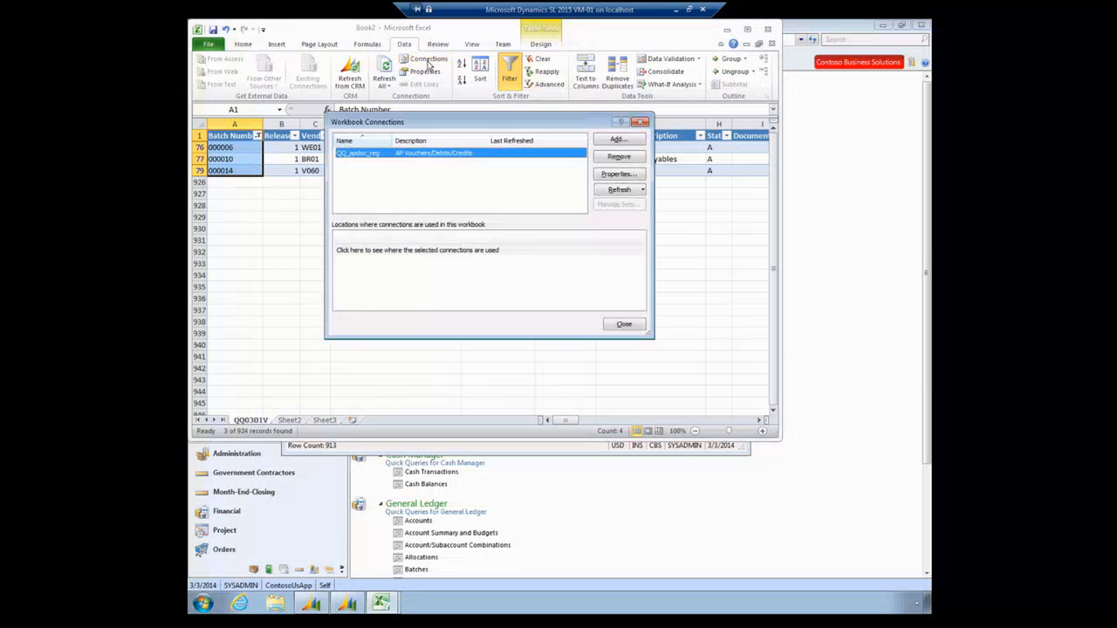
click(608, 174)
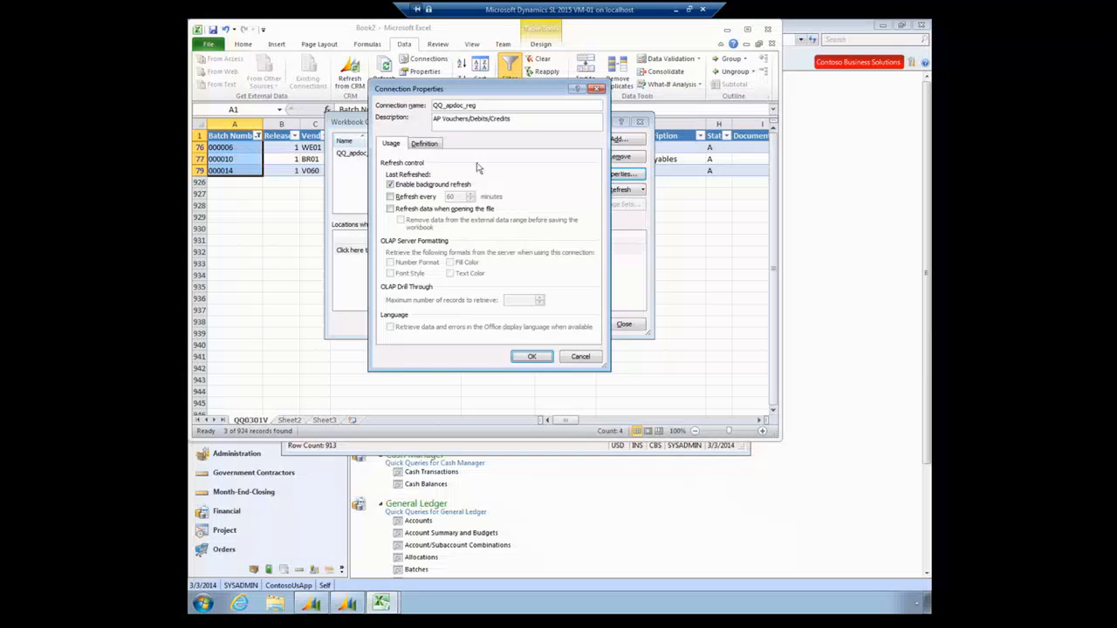
click(425, 145)
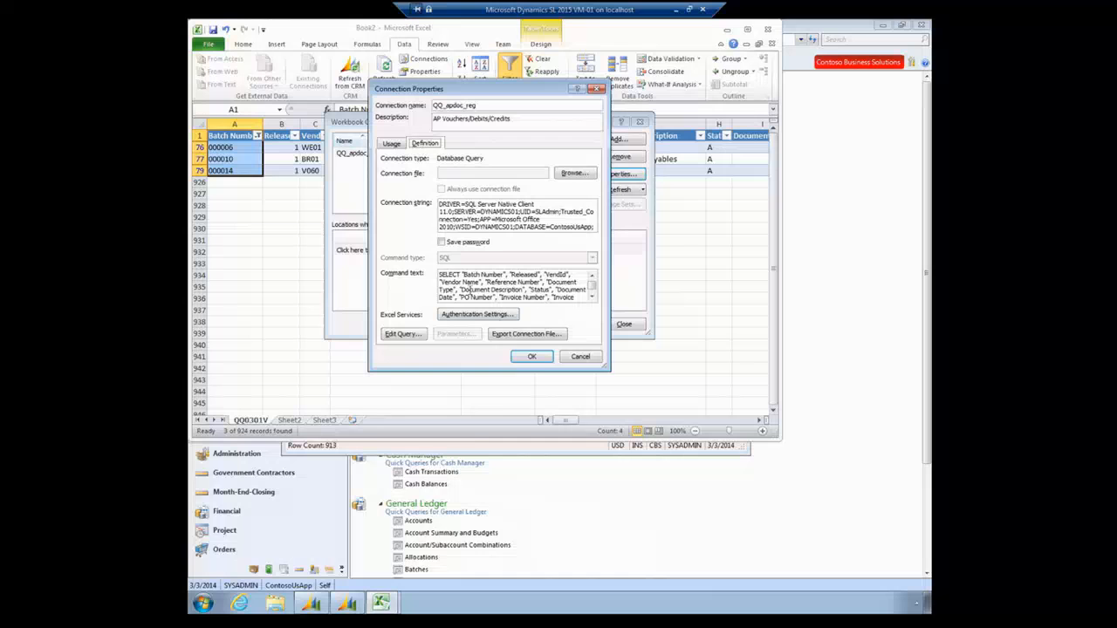
click(545, 360)
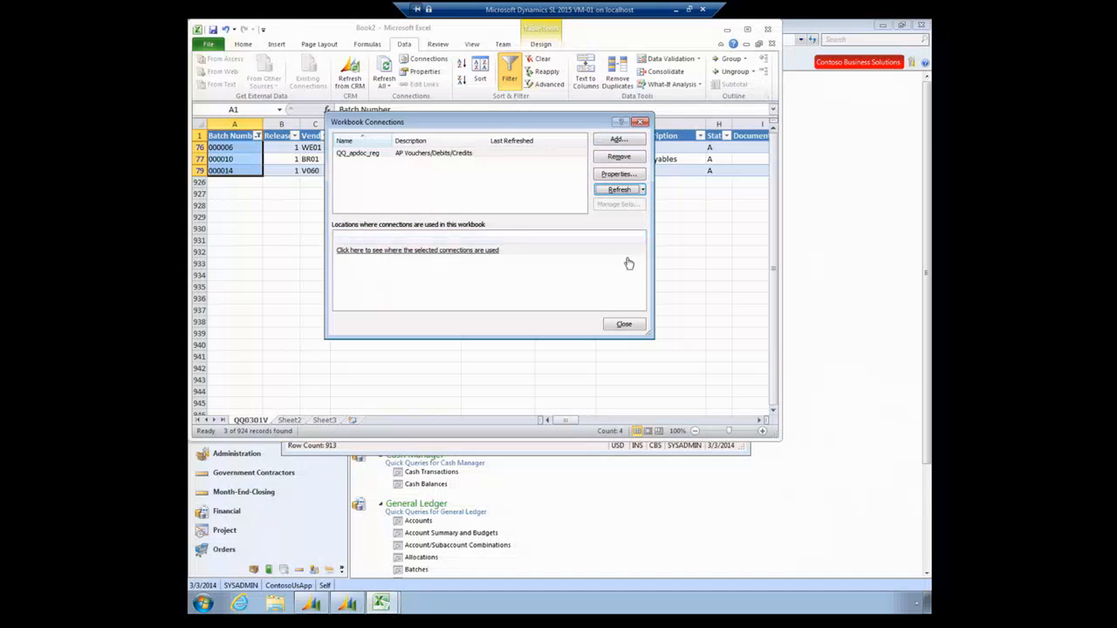
click(625, 328)
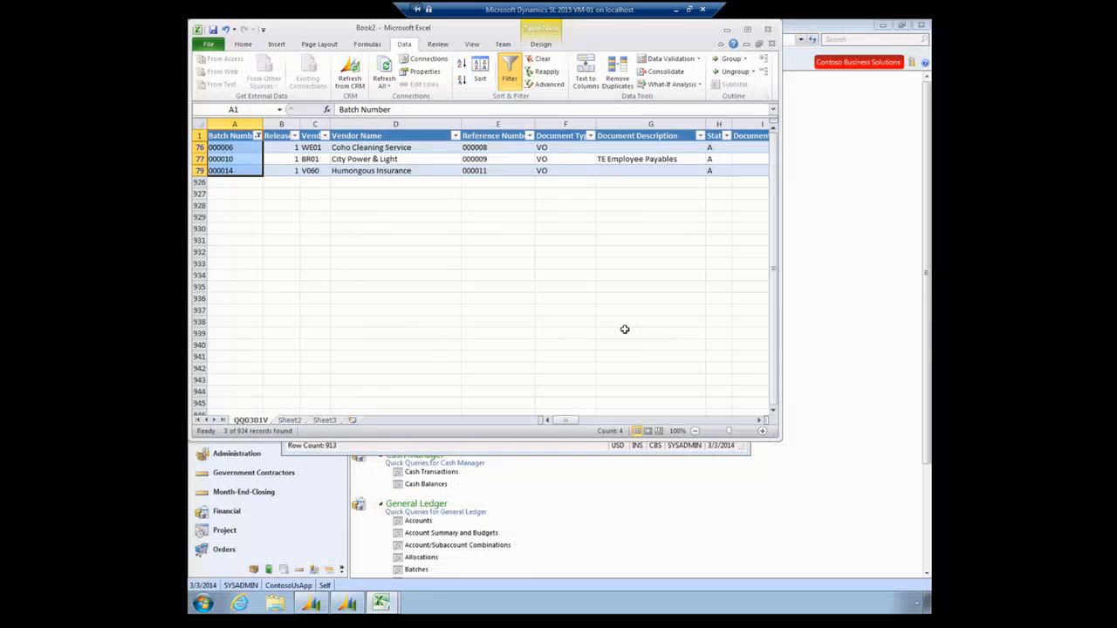
click(379, 59)
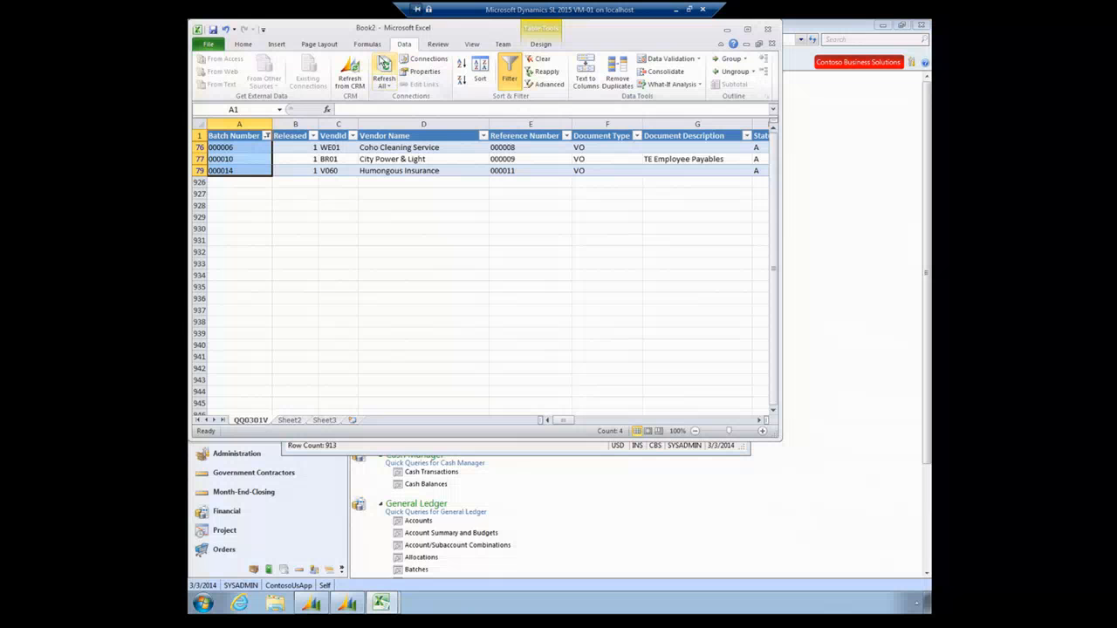
Switch to the Quick Query Viewer and create an Excel pivot table with all rows and all columns in a new workbook at A1 of worksheet QQ0301V
click(354, 615)
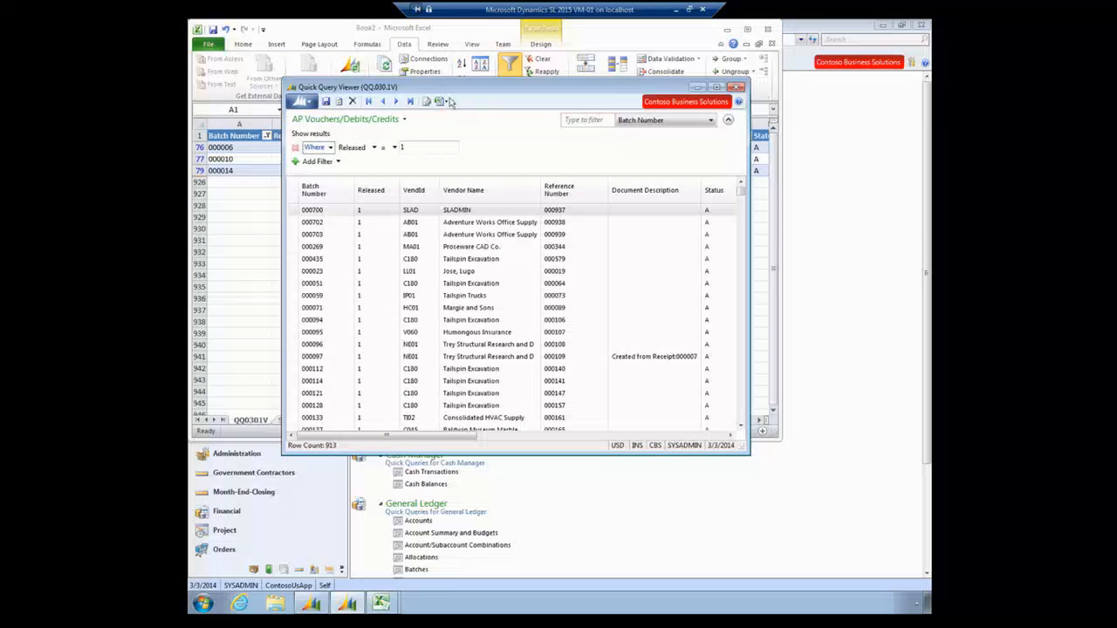
click(447, 102)
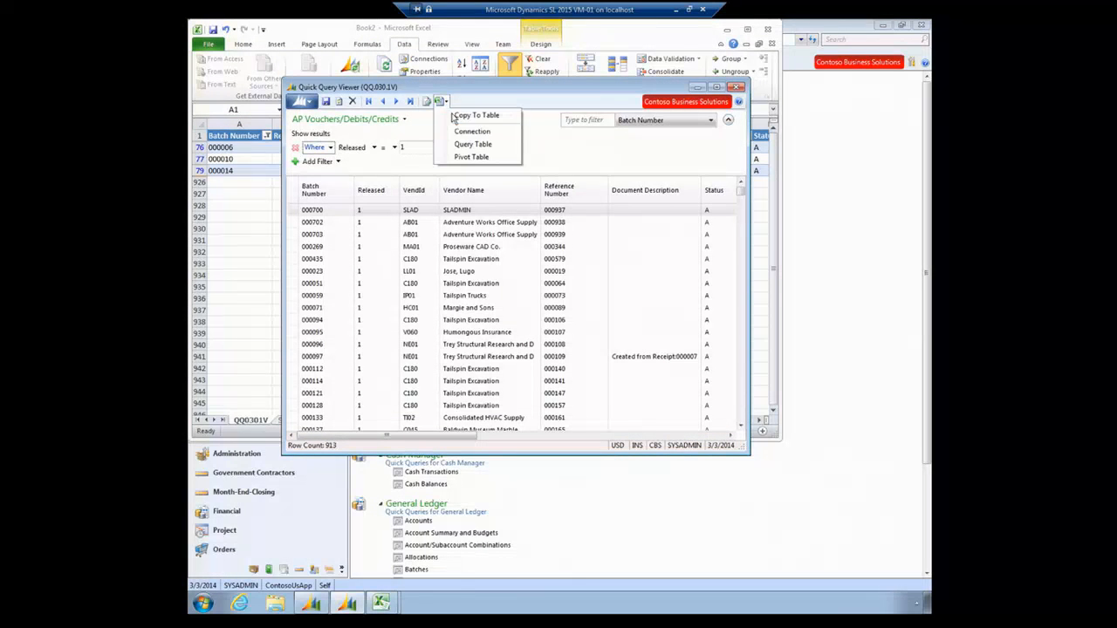
click(470, 157)
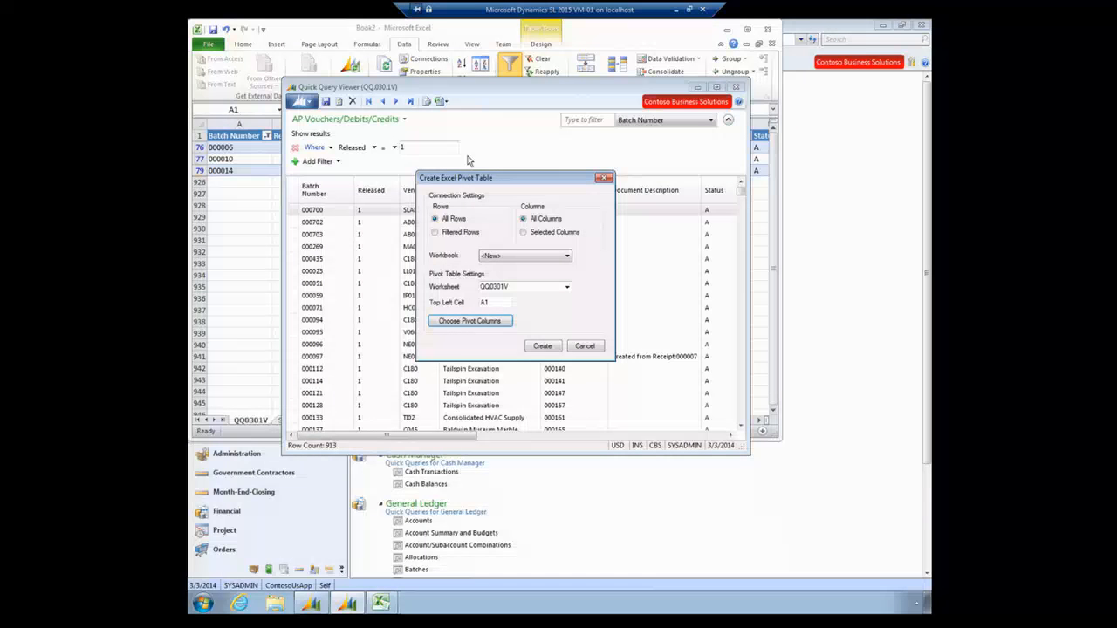
click(544, 348)
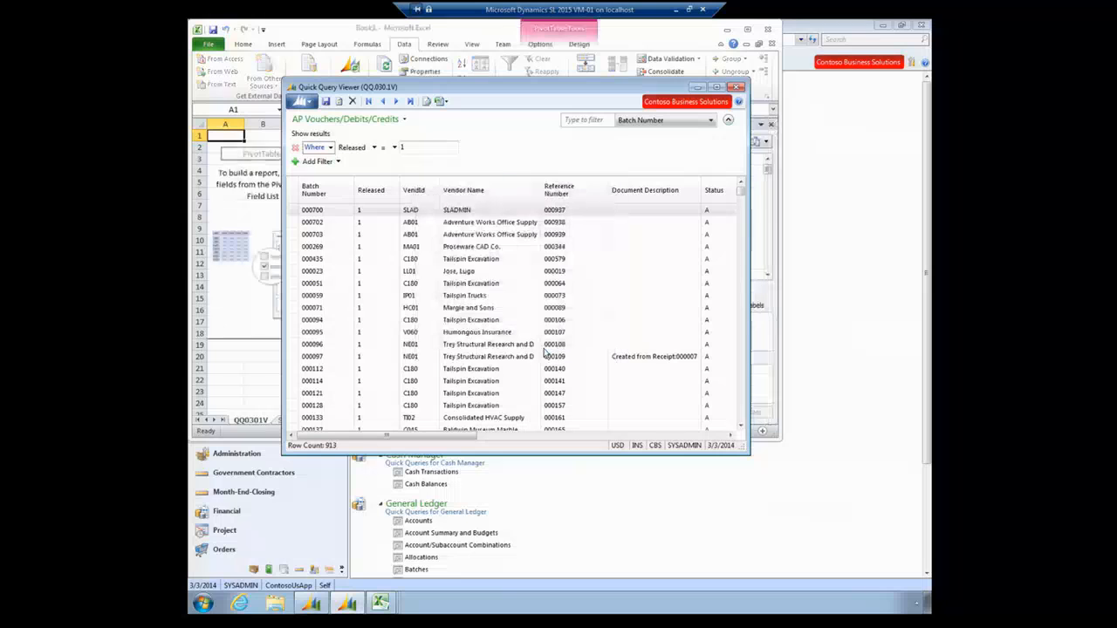
Switch to Book3 in Excel, maximize its window and select the empty pivot table to display its field list
click(262, 378)
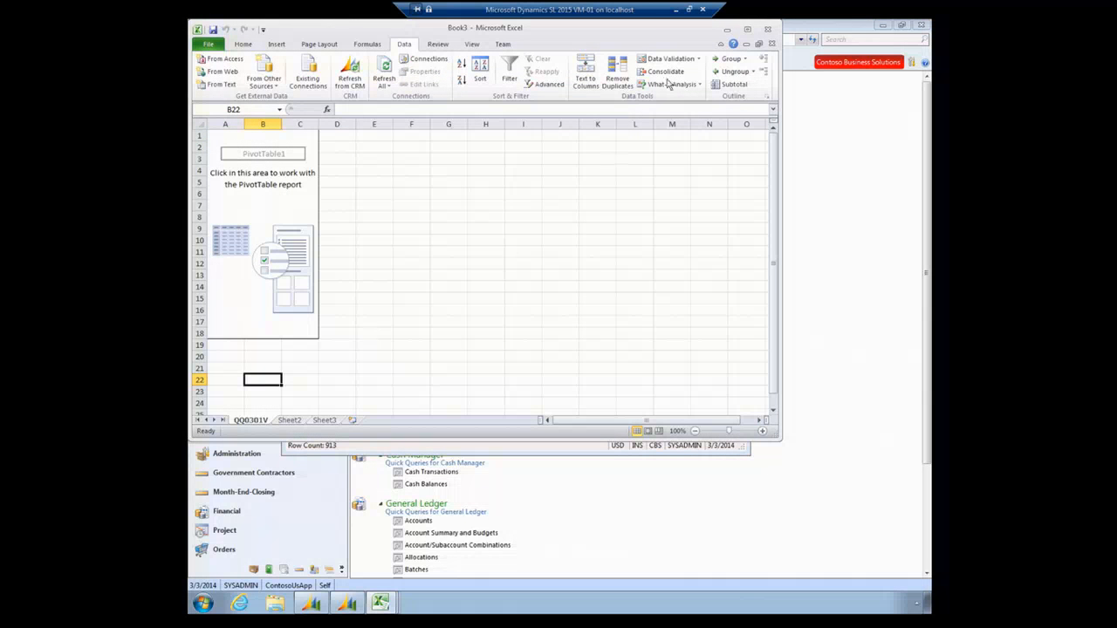
click(747, 30)
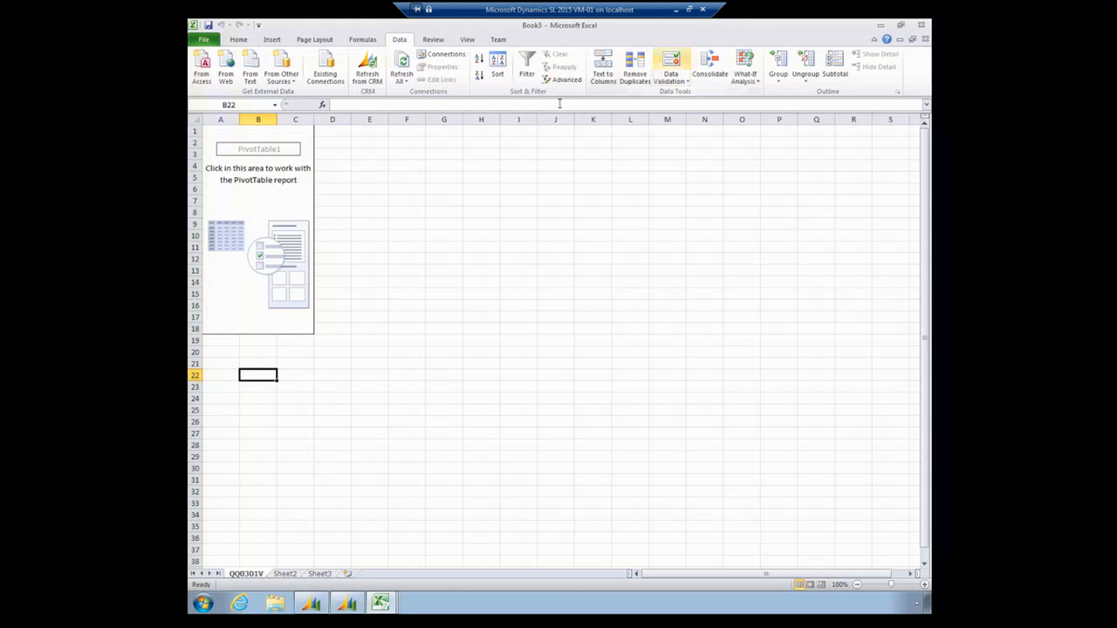
click(251, 192)
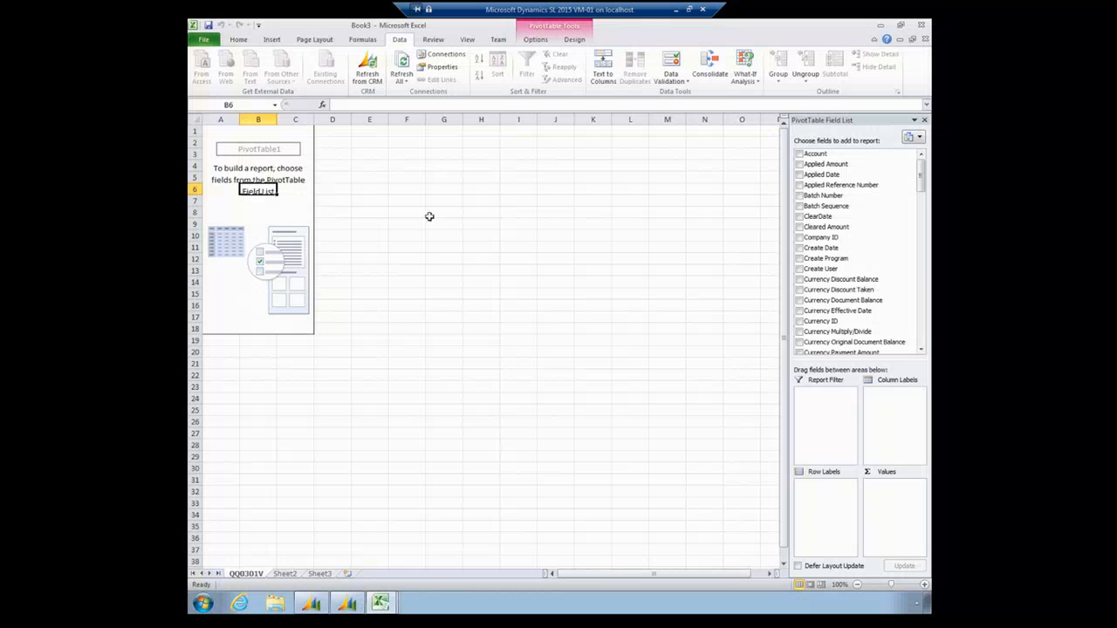